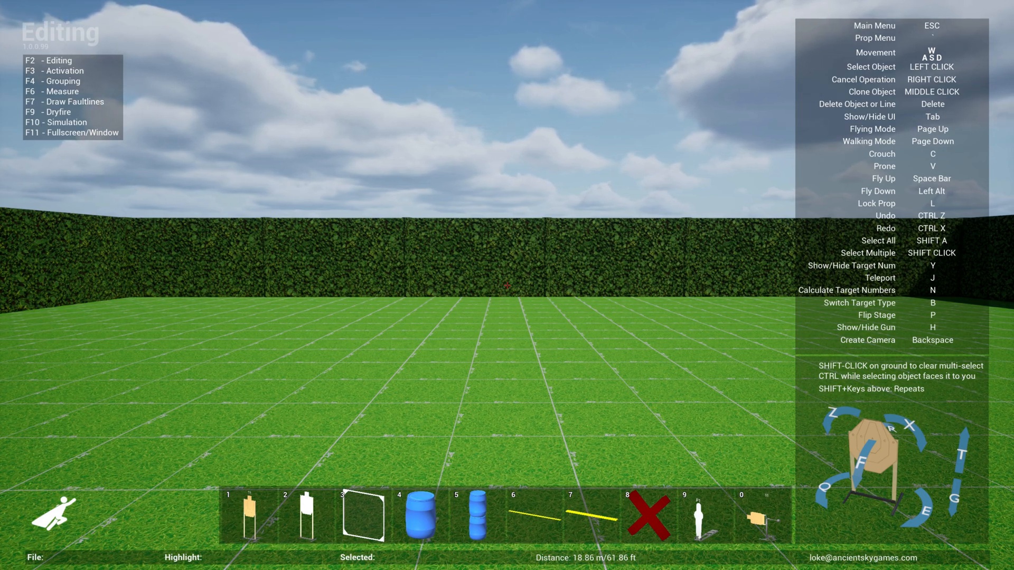
Place an ipsc-mini-full-stand target from the IPSC prop category on the grass
{"action": "key", "text": "grave"}
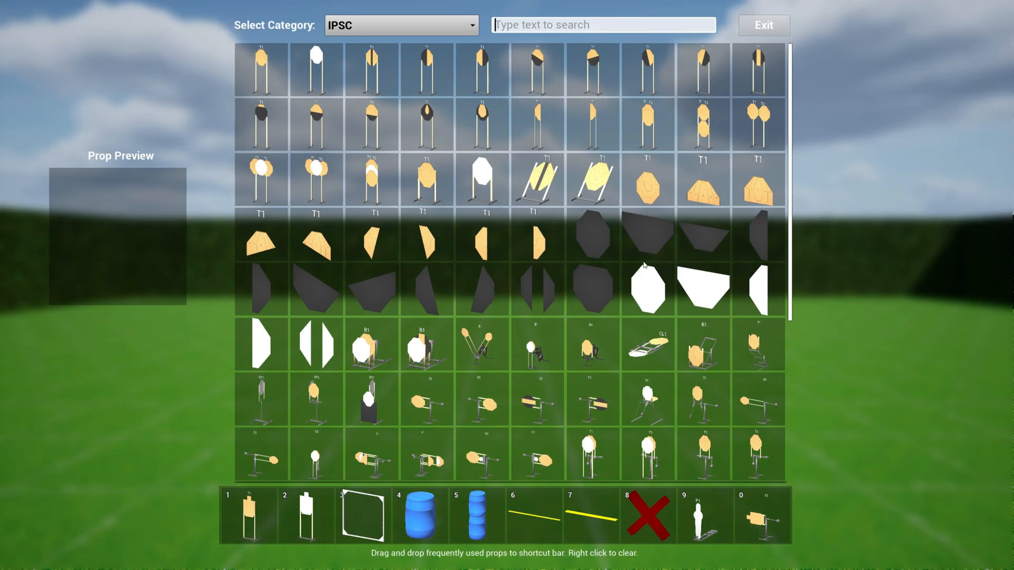
{"action": "scroll", "coordinate": [666, 315], "scroll_direction": "down", "scroll_amount": 3}
{"action": "scroll", "coordinate": [667, 315], "scroll_direction": "down", "scroll_amount": 2}
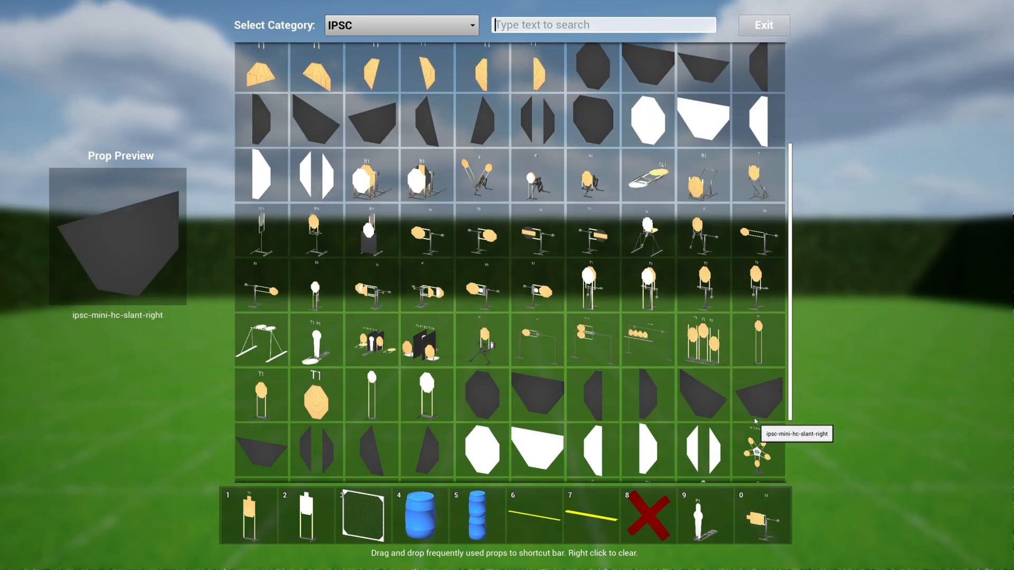
{"action": "left_click", "coordinate": [767, 338]}
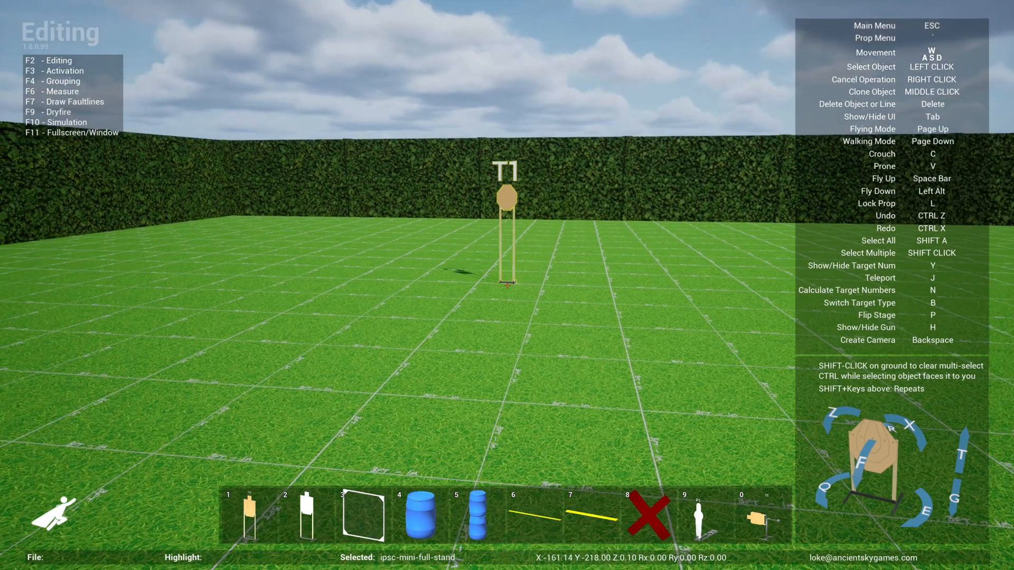
Add a short-stand mini IPSC target and a white short-stand mini target beside the full-stand one
{"action": "key", "text": "grave"}
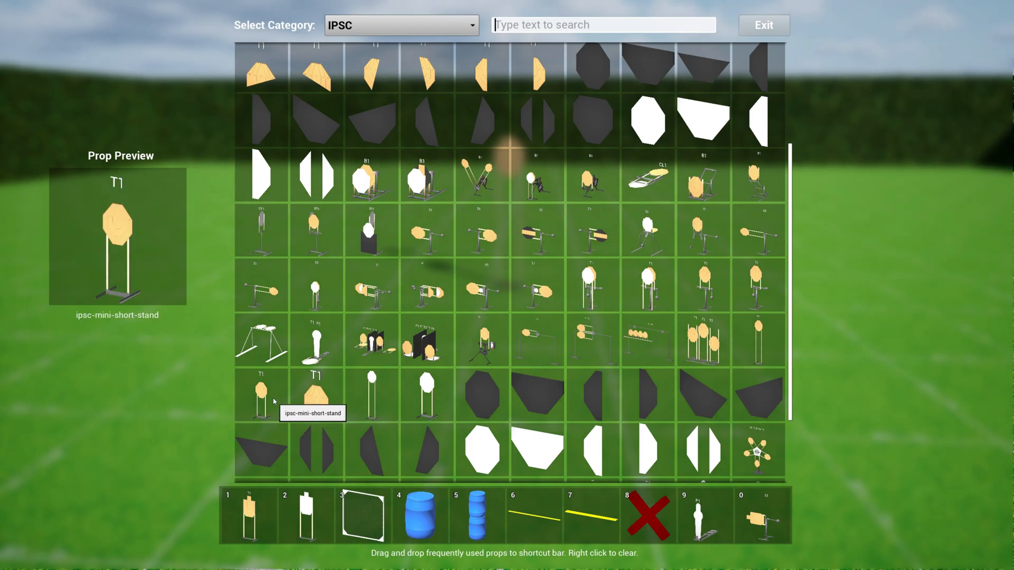
{"action": "left_click", "coordinate": [311, 399]}
{"action": "left_click", "coordinate": [507, 286]}
{"action": "key", "text": "grave"}
{"action": "left_click", "coordinate": [445, 398]}
{"action": "left_click", "coordinate": [507, 286]}
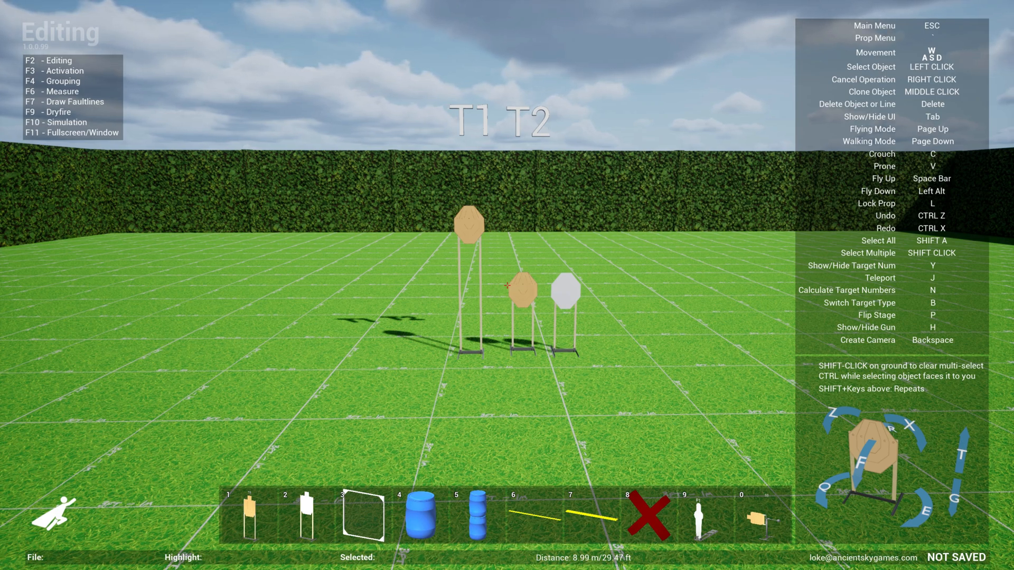
Hide the on-screen interface overlay and show it again
{"action": "key", "text": "Tab"}
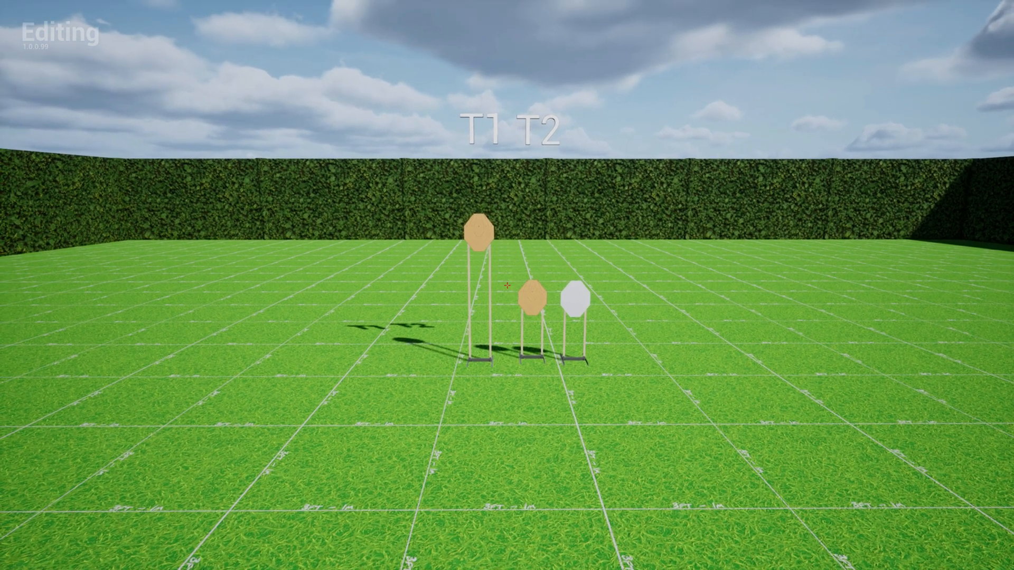
{"action": "key", "text": "Tab"}
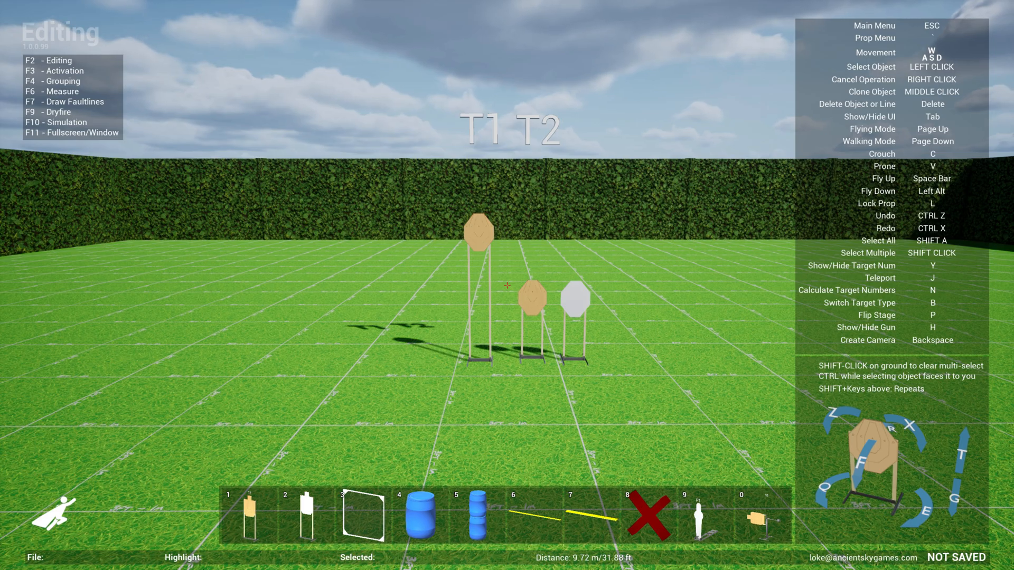
Load the stage cm21-01-2D into the bay
{"action": "key", "text": "Escape"}
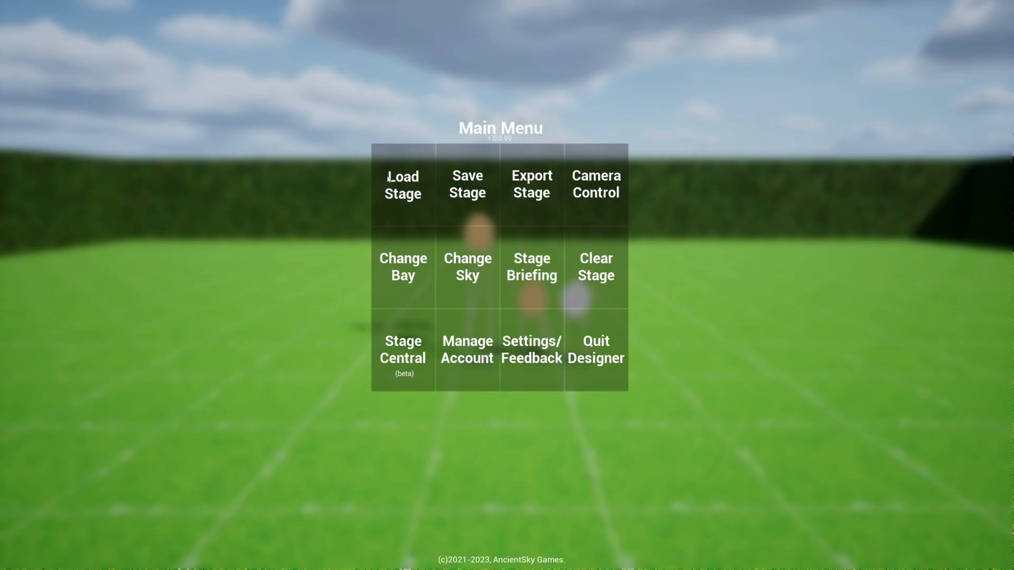
{"action": "key", "text": "Escape"}
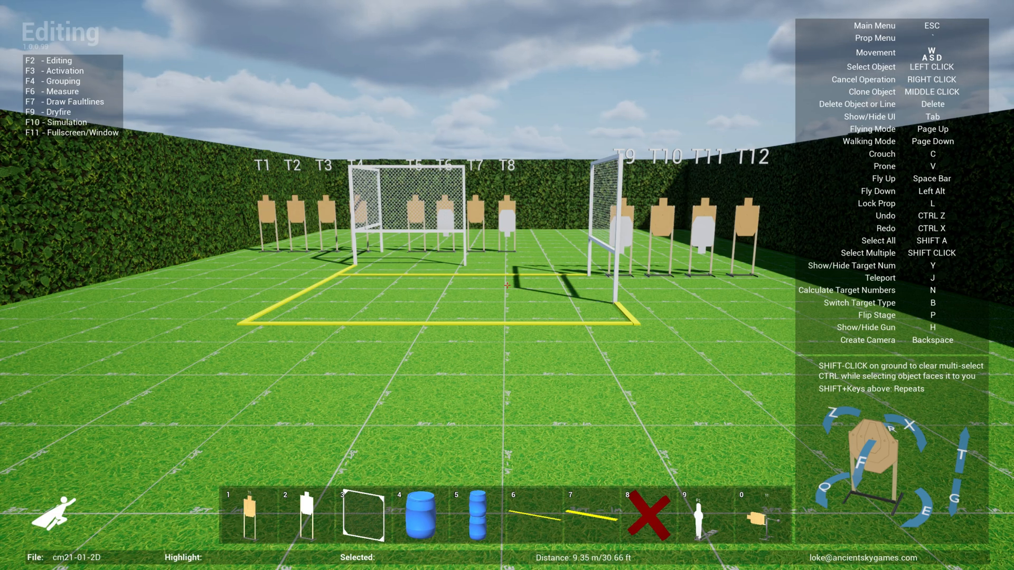
Flip the cm21-01-2D stage back and forth from an elevated viewpoint, leaving its layout mirrored
{"action": "key", "text": "space"}
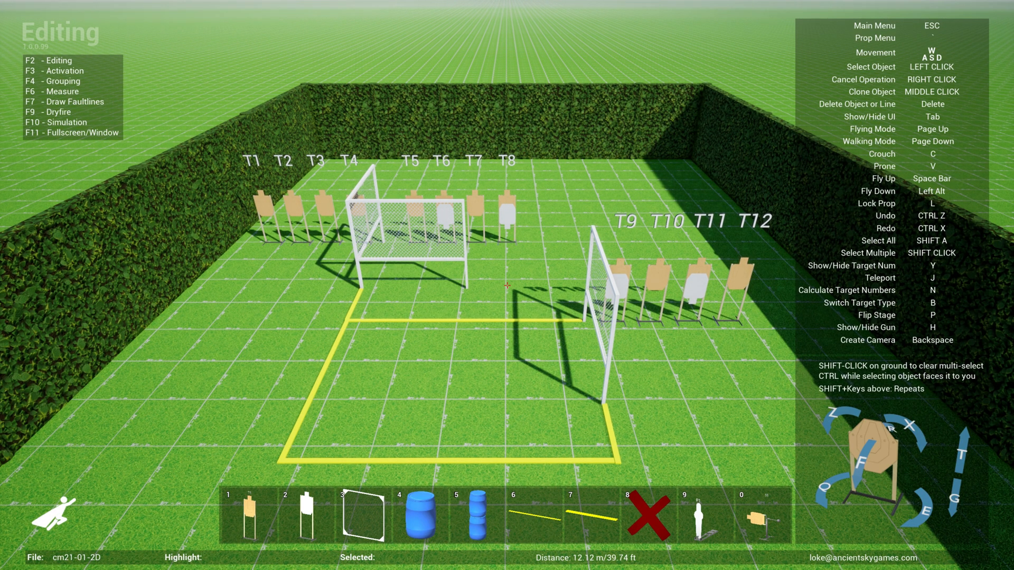
{"action": "key", "text": "p"}
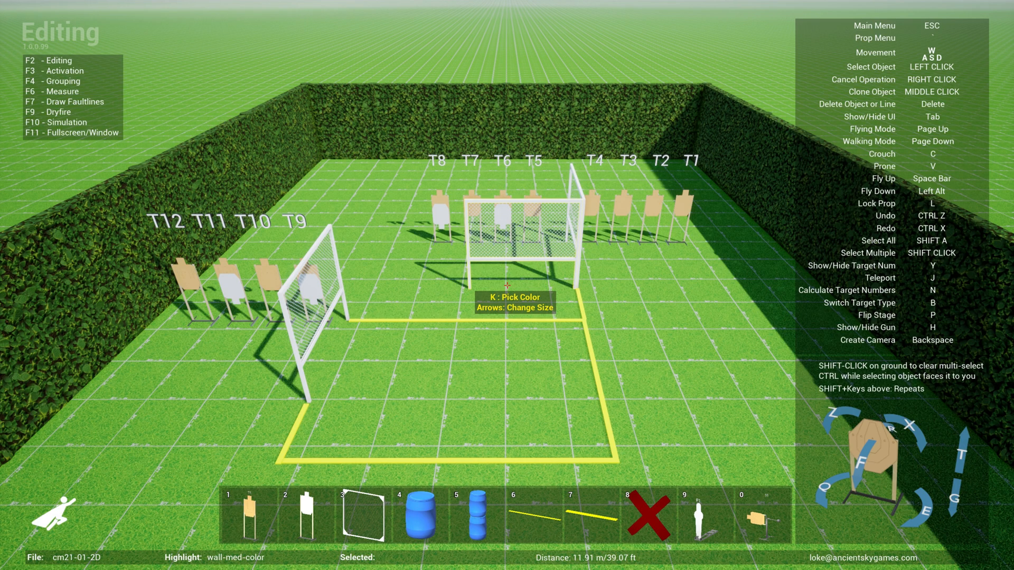
{"action": "key", "text": "p"}
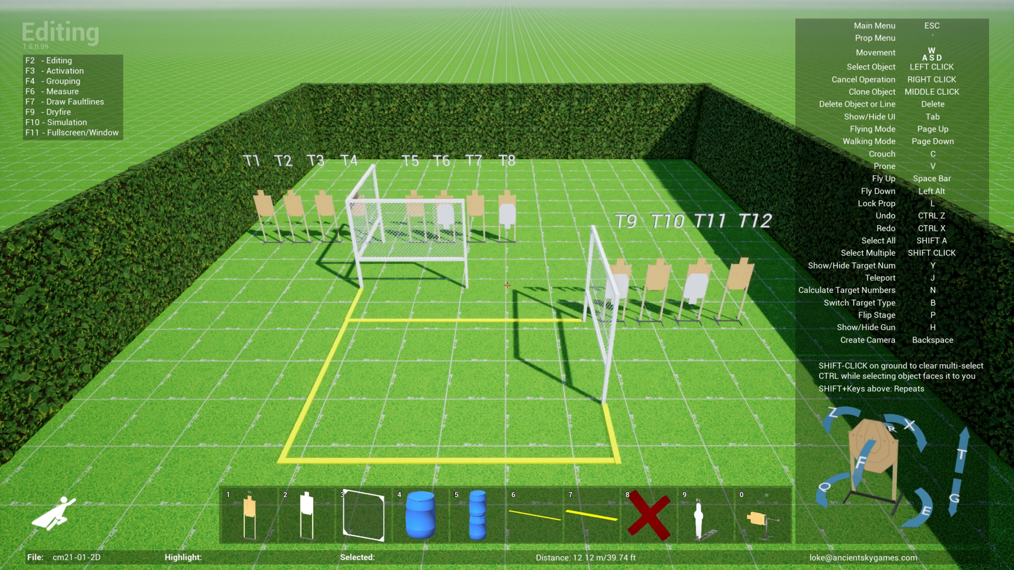
{"action": "key", "text": "p"}
{"action": "key", "text": "p"}
{"action": "key", "text": "p"}
{"action": "key", "text": "p"}
{"action": "key", "text": "p"}
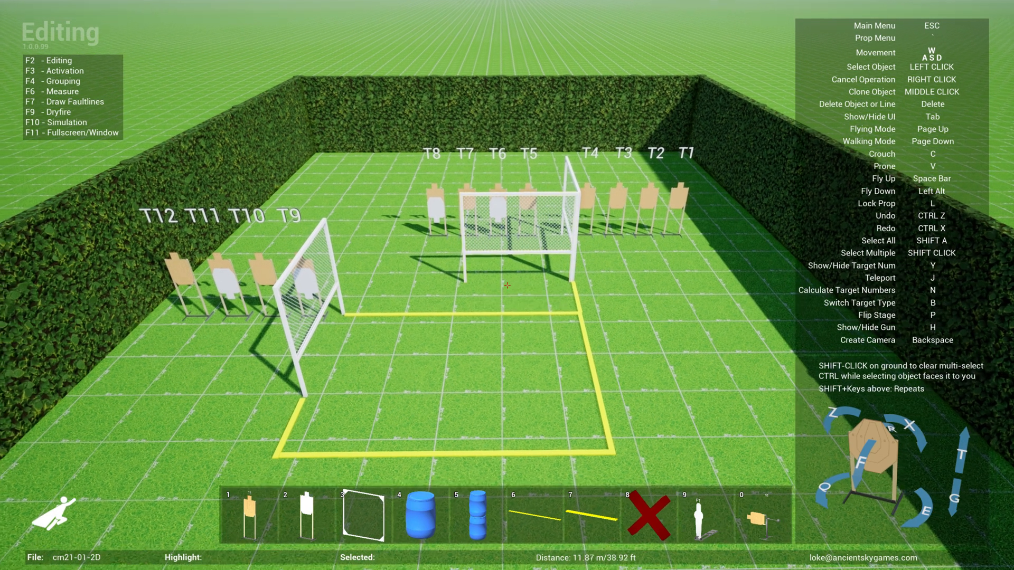
Load the stage Proportionalism-v7 and flip it back and forth, leaving its layout mirrored
{"action": "key", "text": "Escape"}
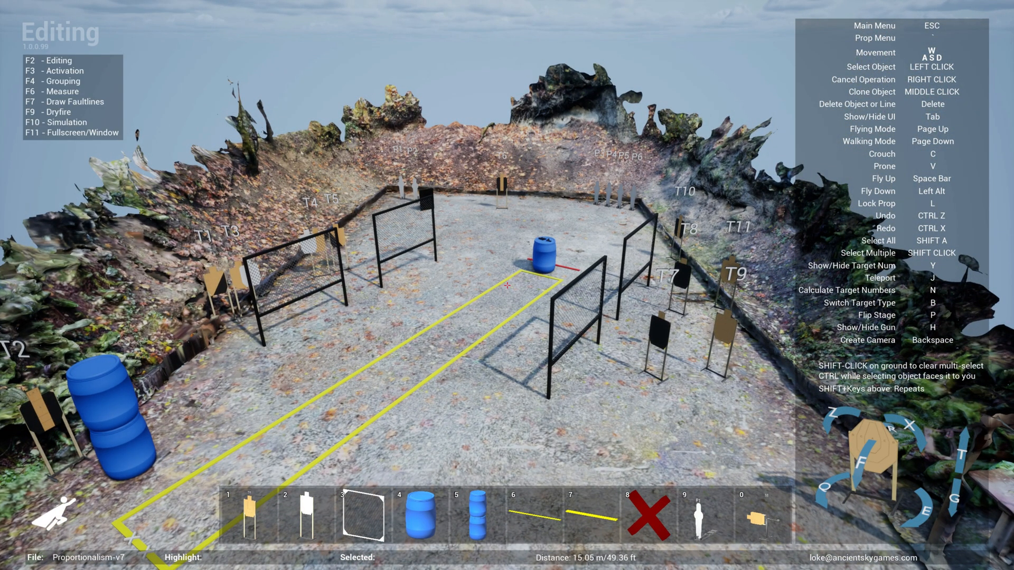
{"action": "key", "text": "p"}
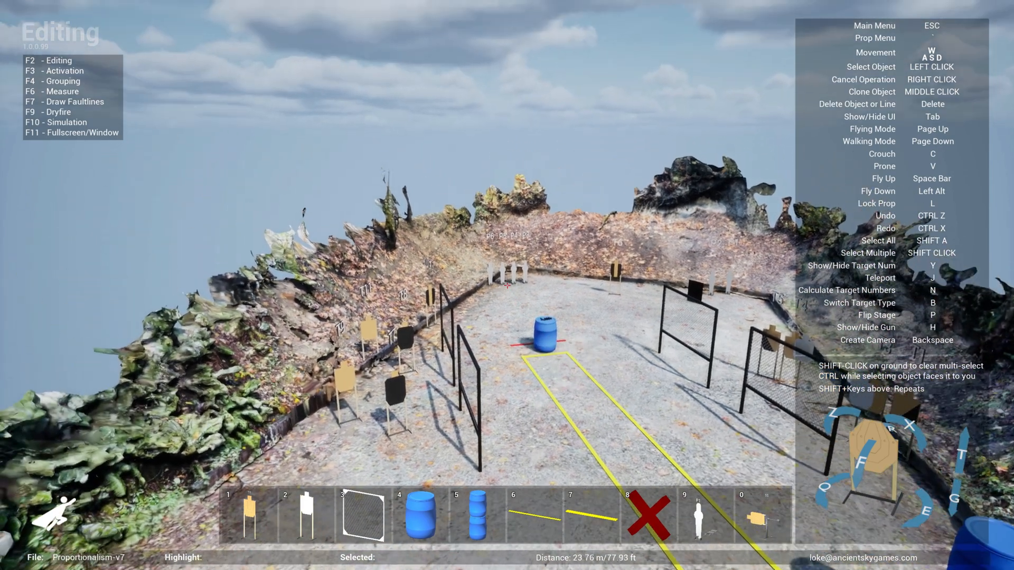
{"action": "key", "text": "w"}
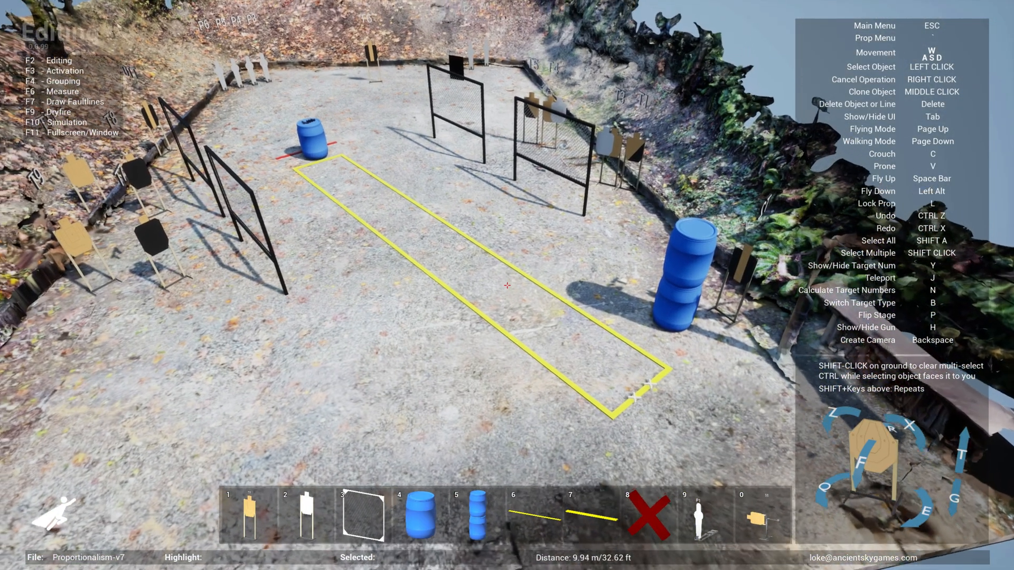
{"action": "key", "text": "s"}
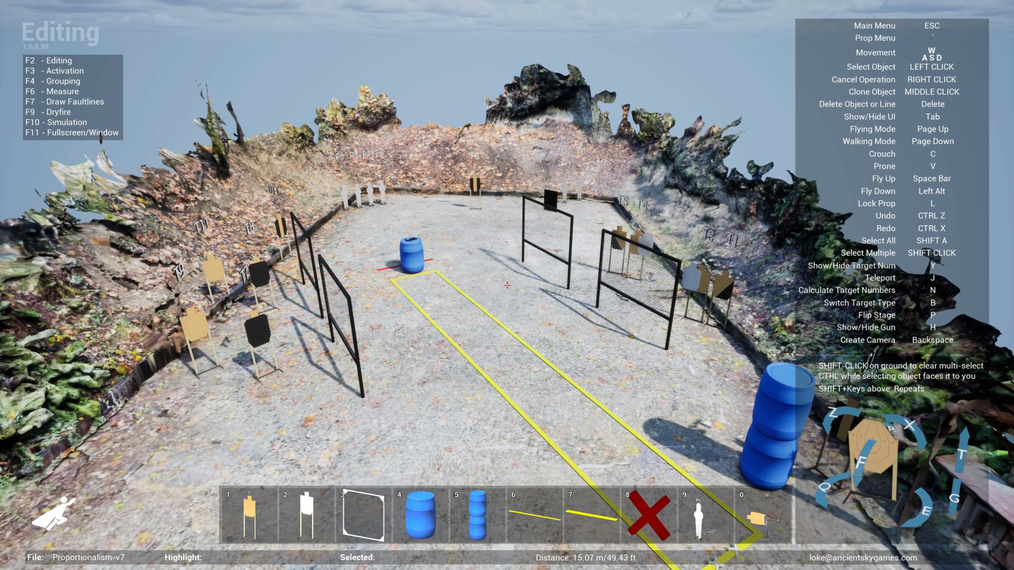
{"action": "key", "text": "p"}
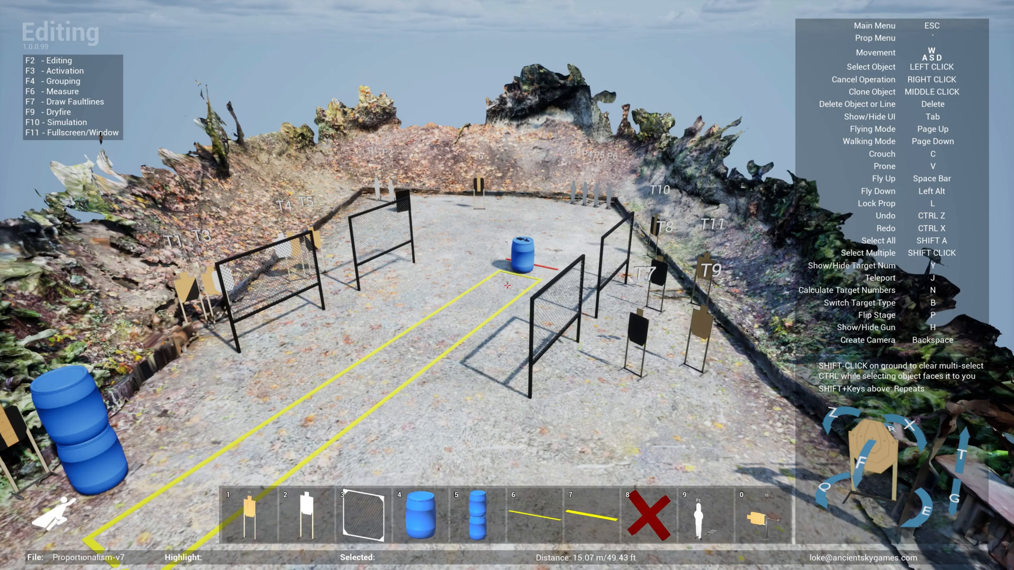
{"action": "key", "text": "p"}
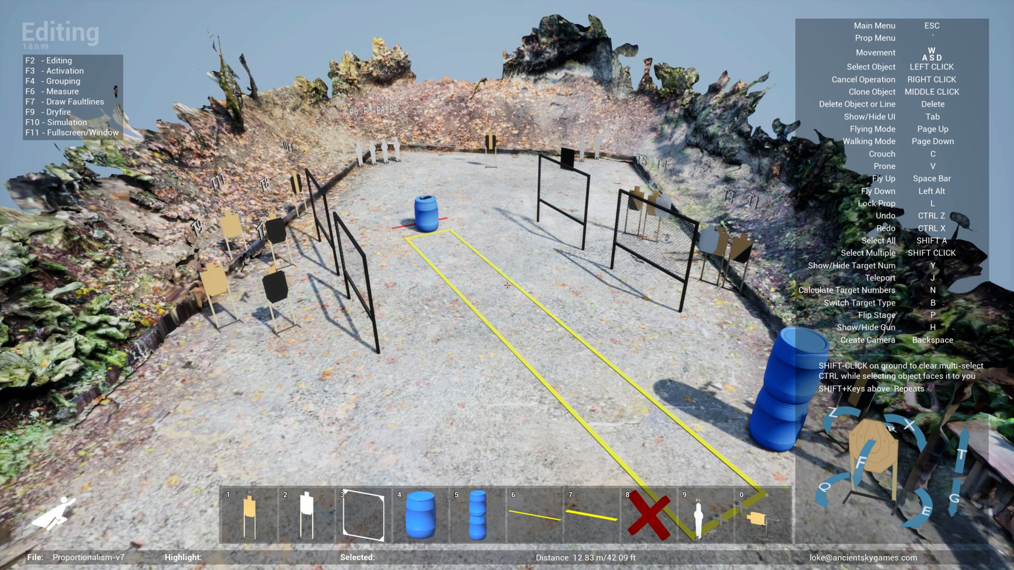
{"action": "key", "text": "Escape"}
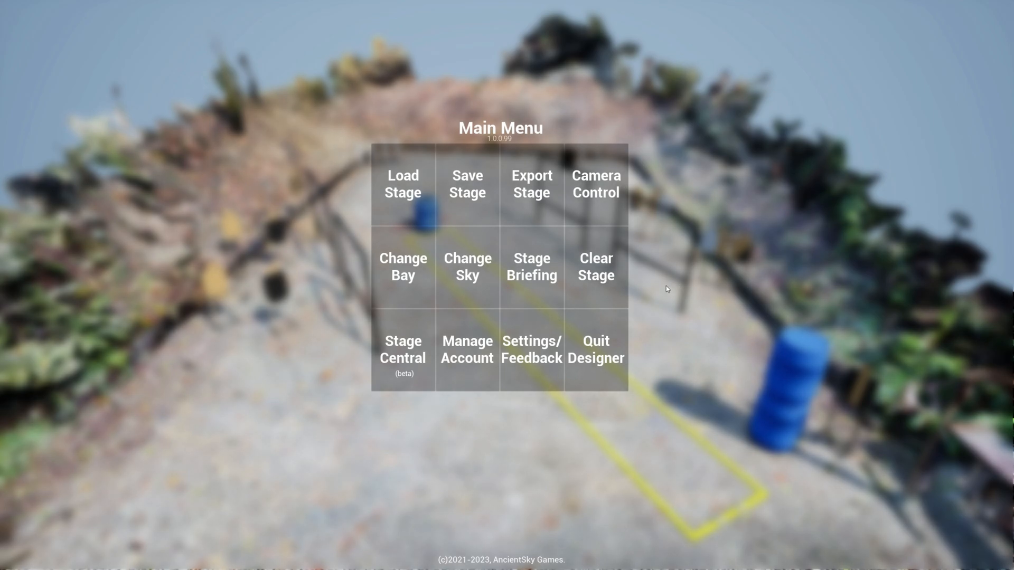
{"action": "key", "text": "Escape"}
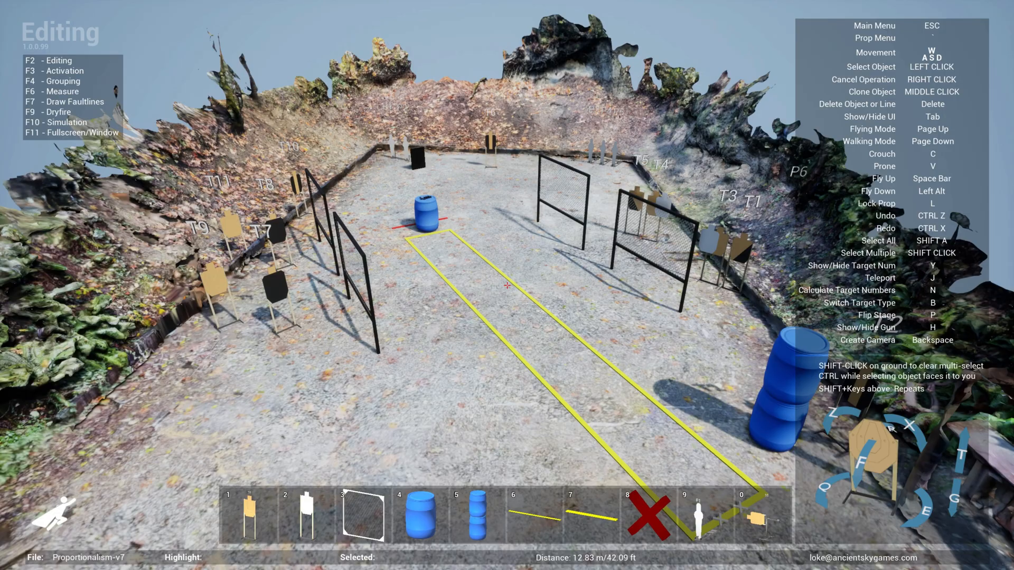